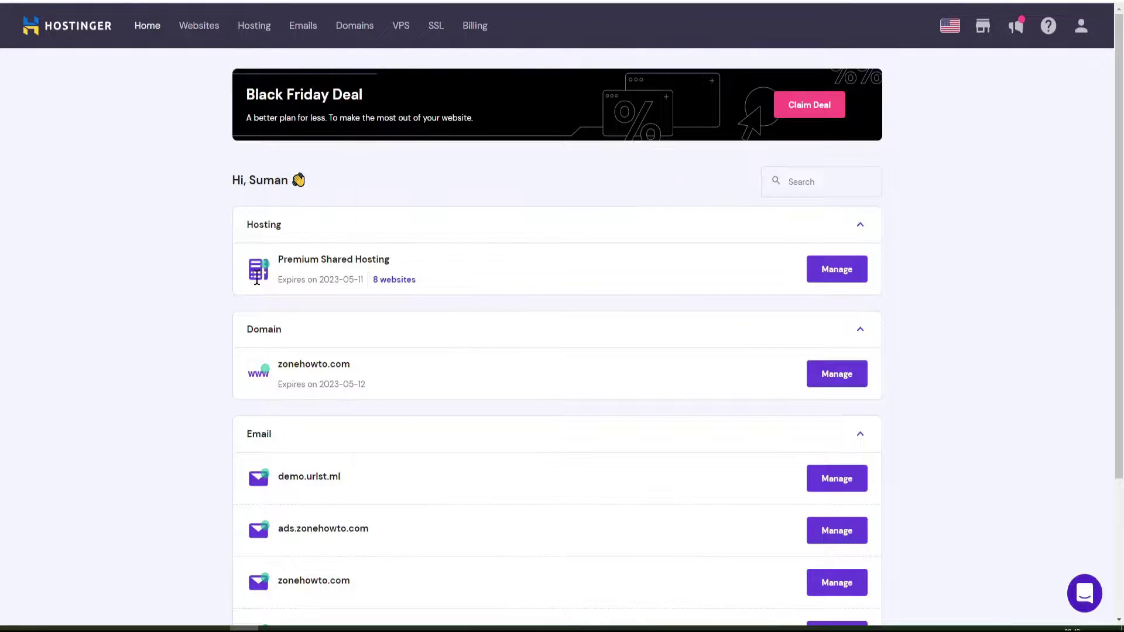
Review the account's website list, the websites page and the hosting plan page.
scroll(180, 307, down, 3)
scroll(181, 306, up, 3)
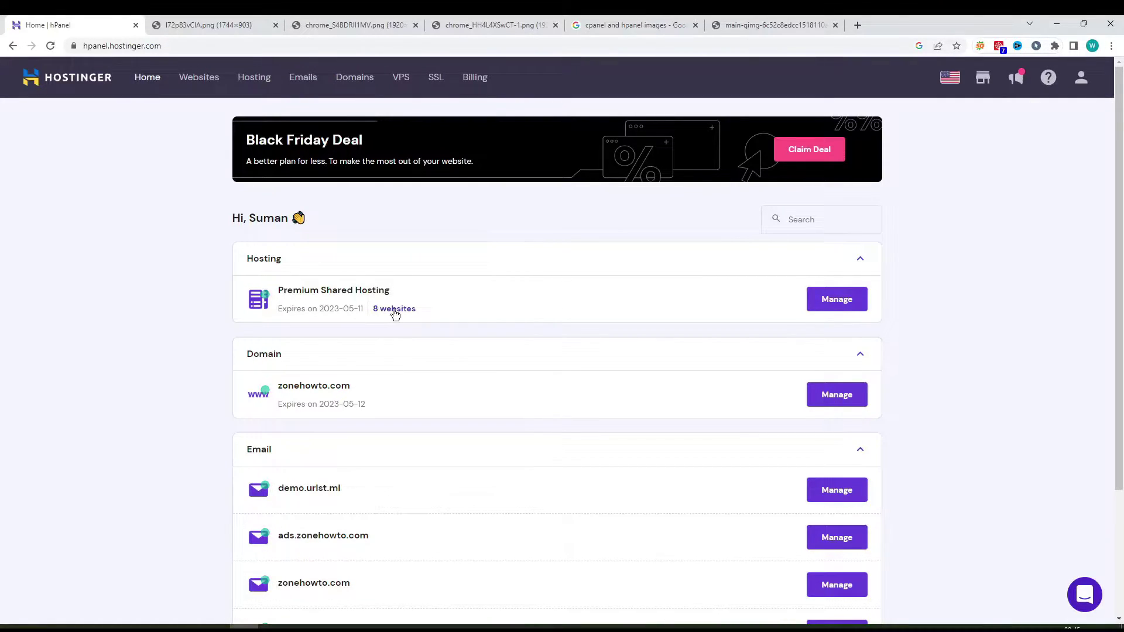
mouse_move(395, 315)
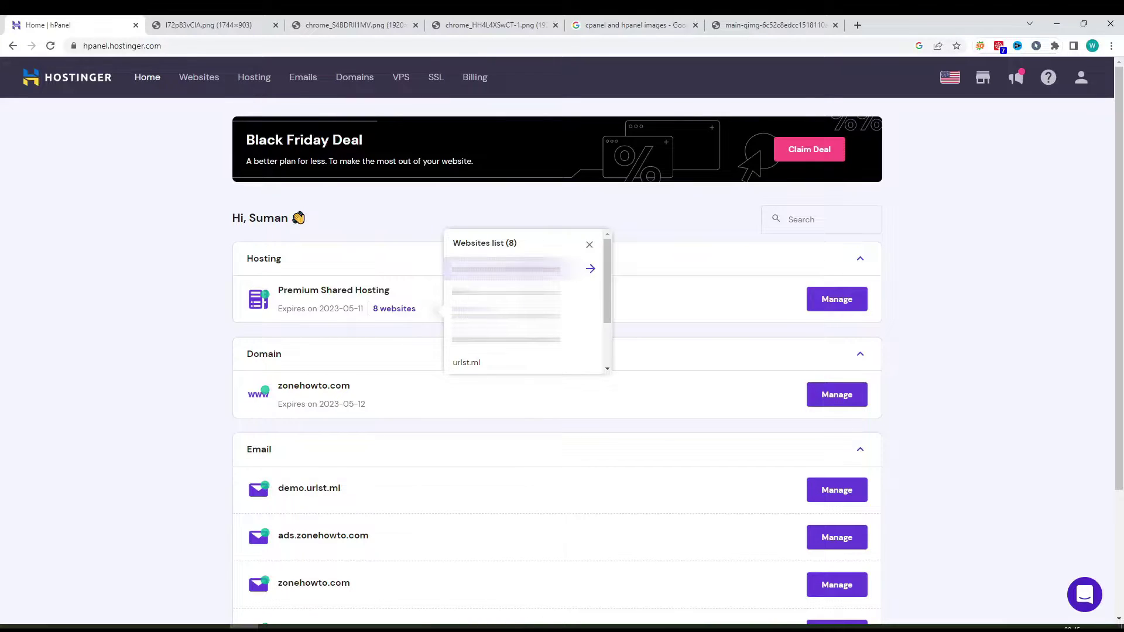
click(194, 80)
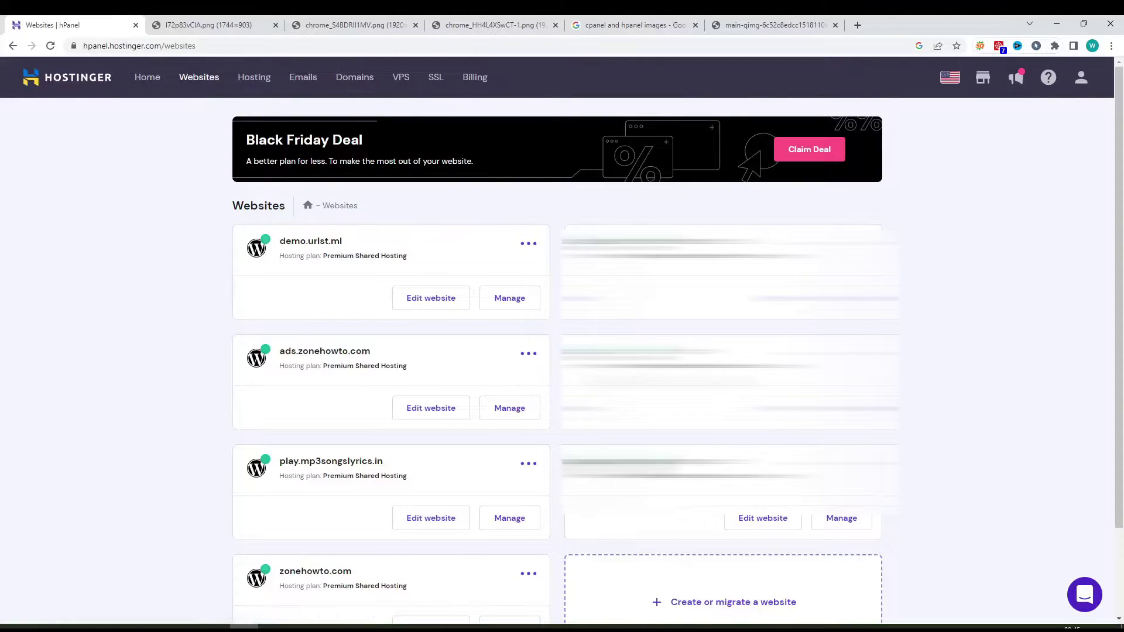
scroll(556, 352, down, 2)
scroll(556, 351, up, 2)
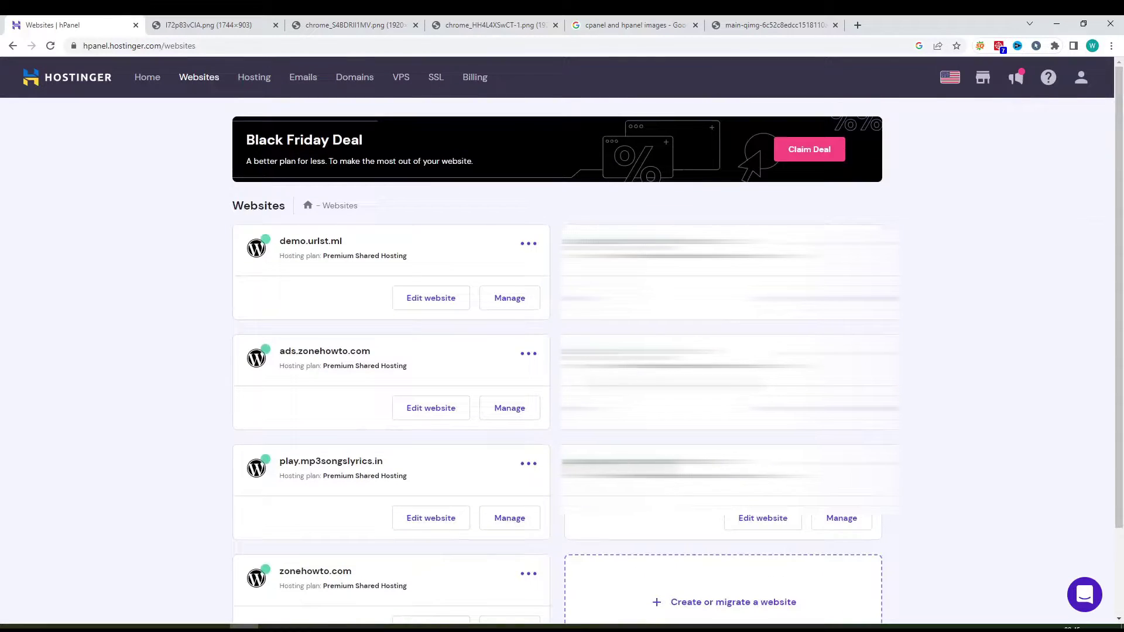
click(258, 81)
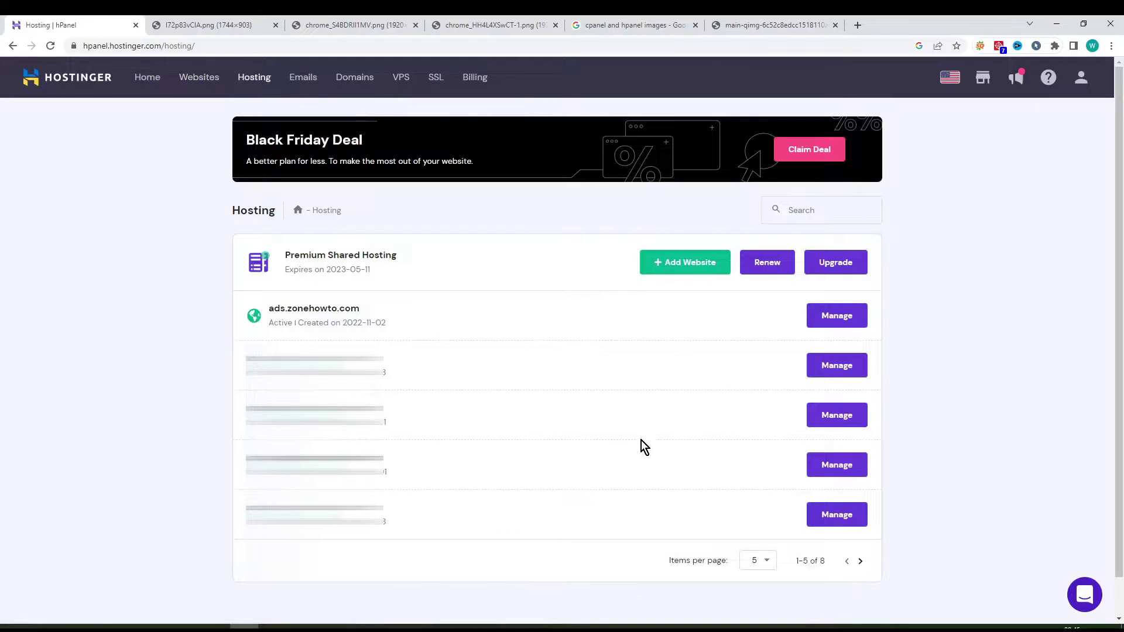
click(155, 74)
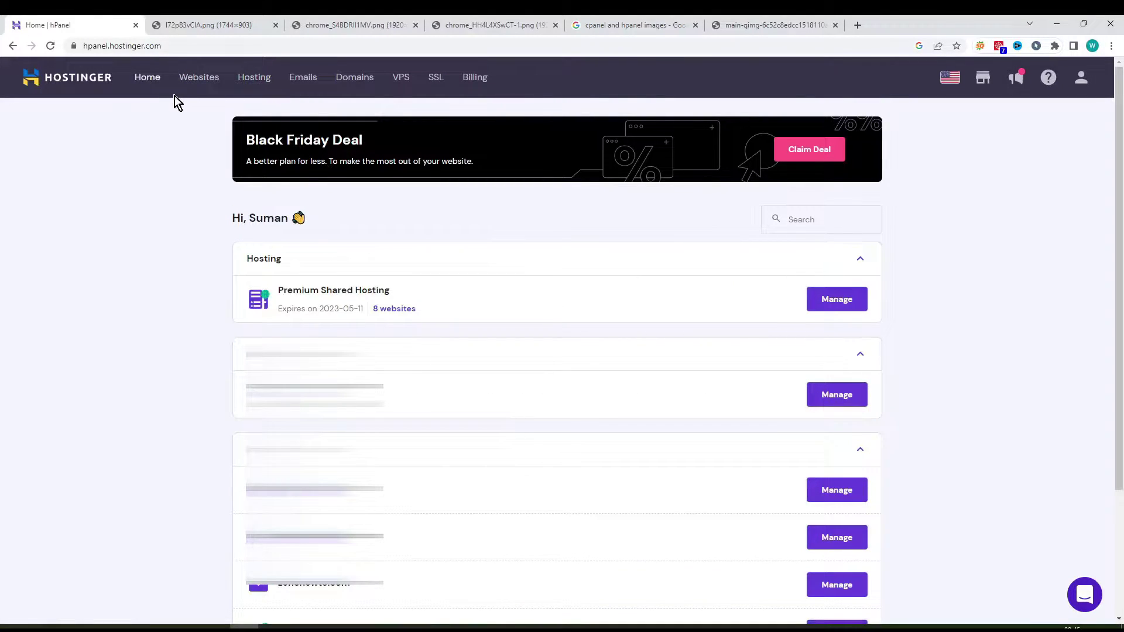
Open the hosting management dashboard of the demo.urlst.ml website from the list of websites.
click(199, 77)
scroll(499, 199, down, 2)
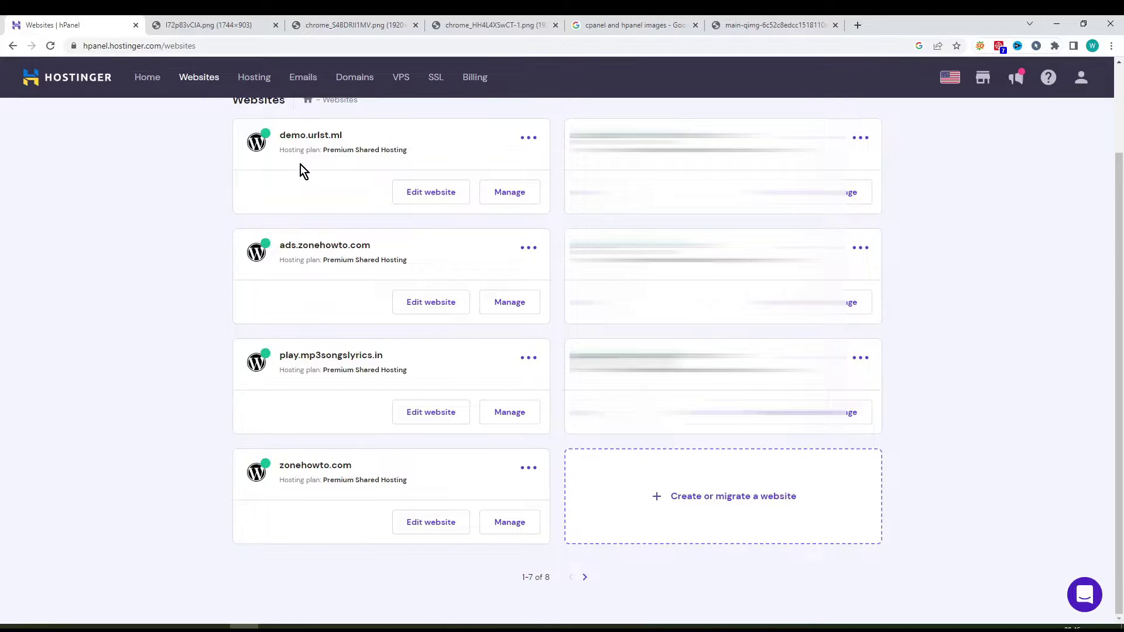
click(515, 194)
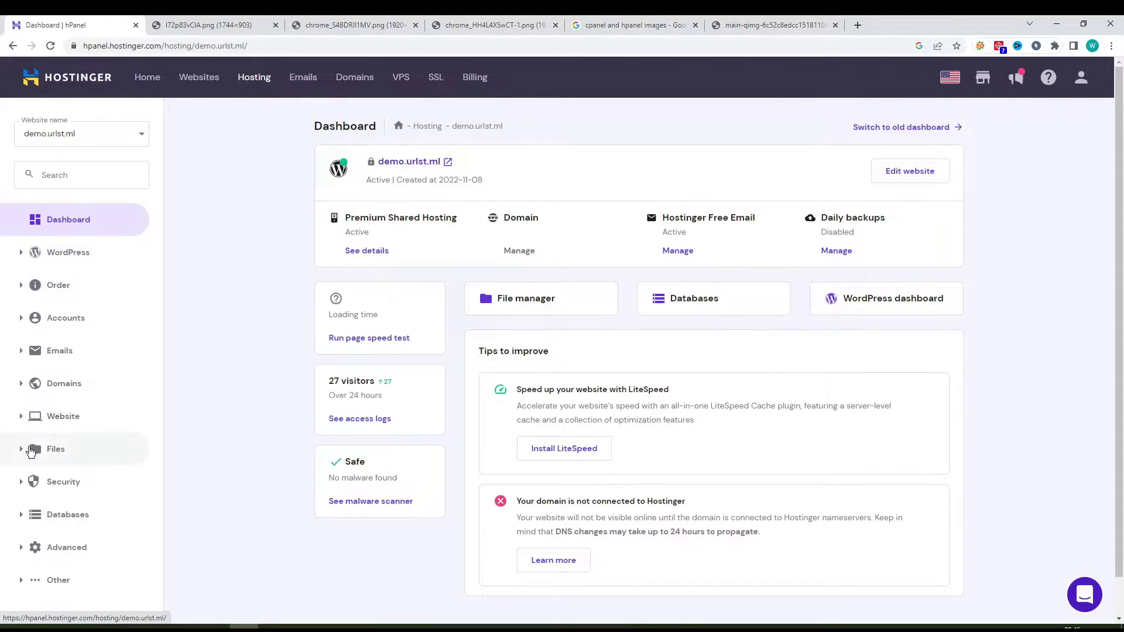
Open the PHP Configuration page for demo.urlst.ml from the advanced hosting settings.
key(ctrl+plus)
key(ctrl+plus)
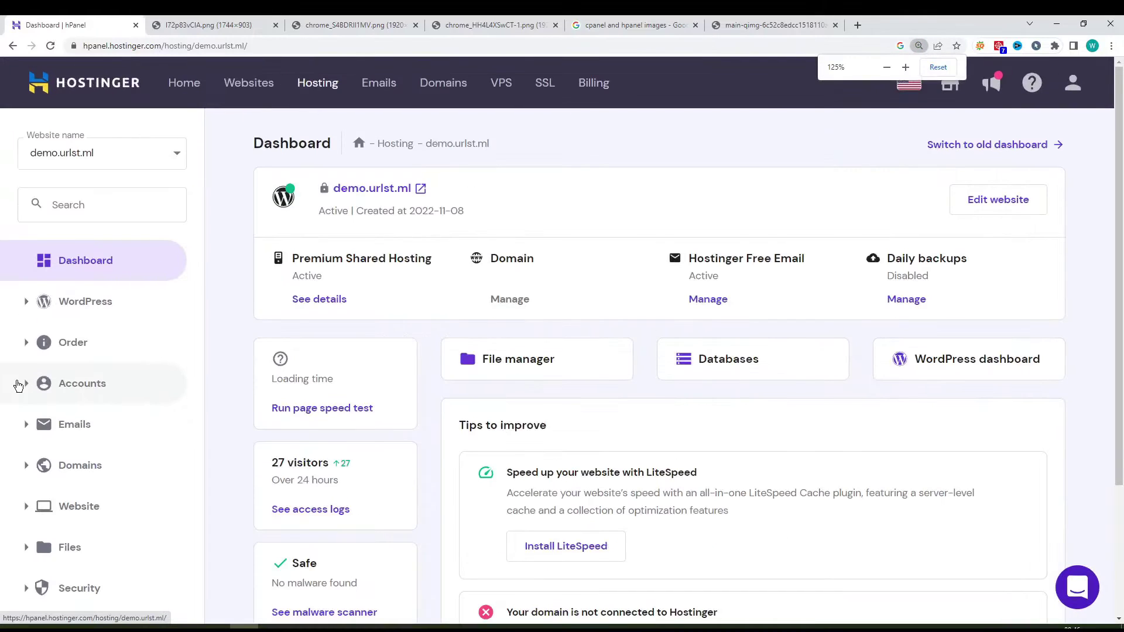
scroll(21, 383, down, 1)
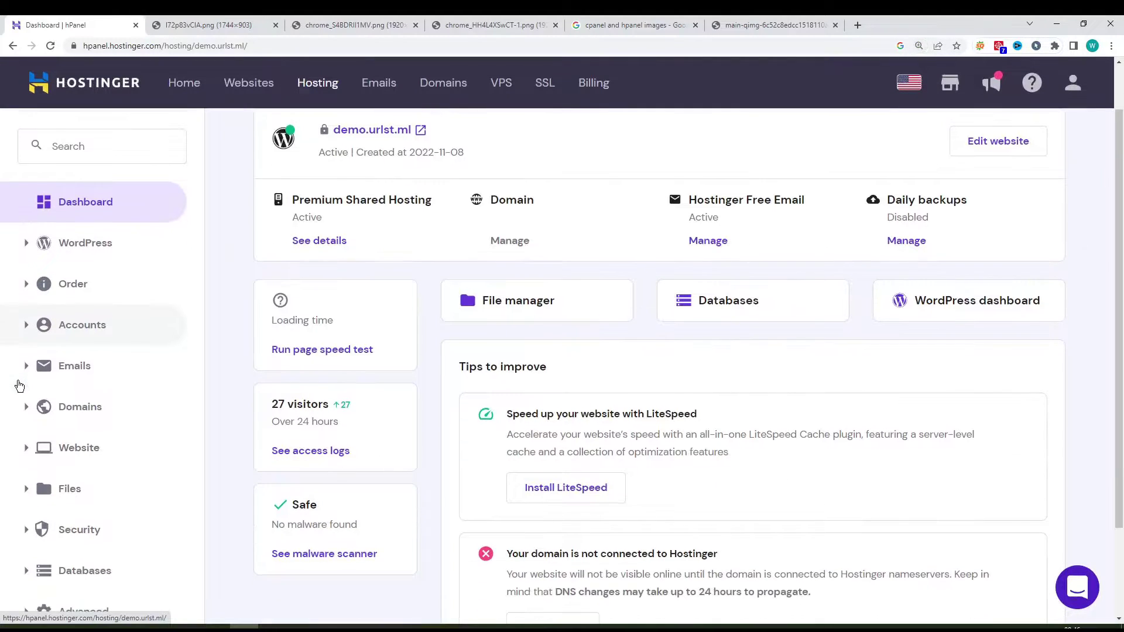
scroll(30, 382, down, 2)
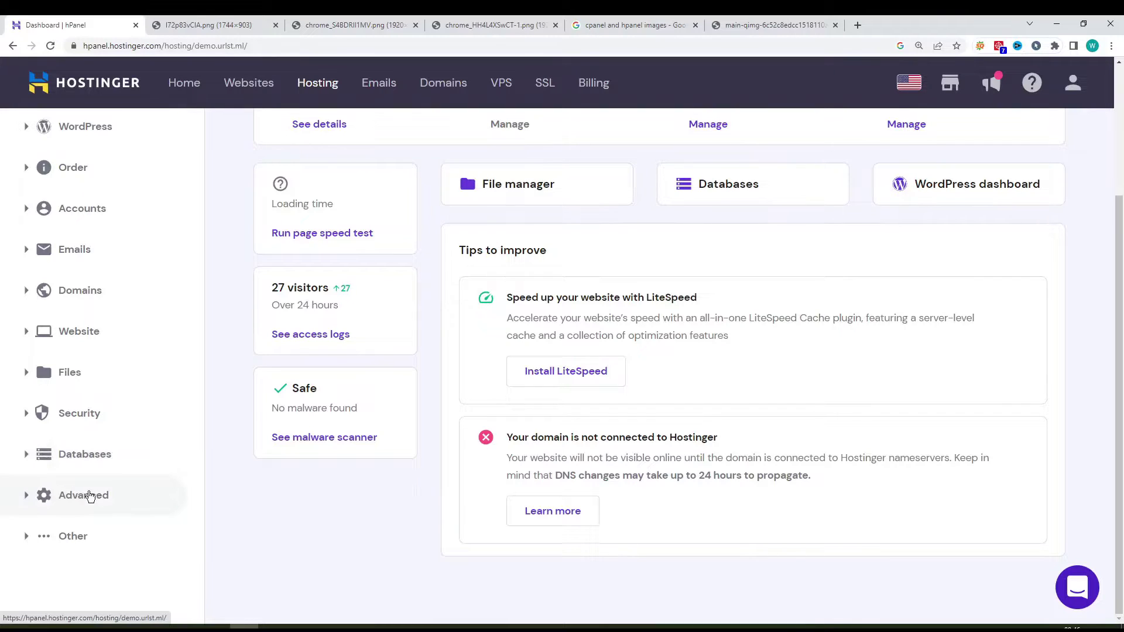
click(53, 497)
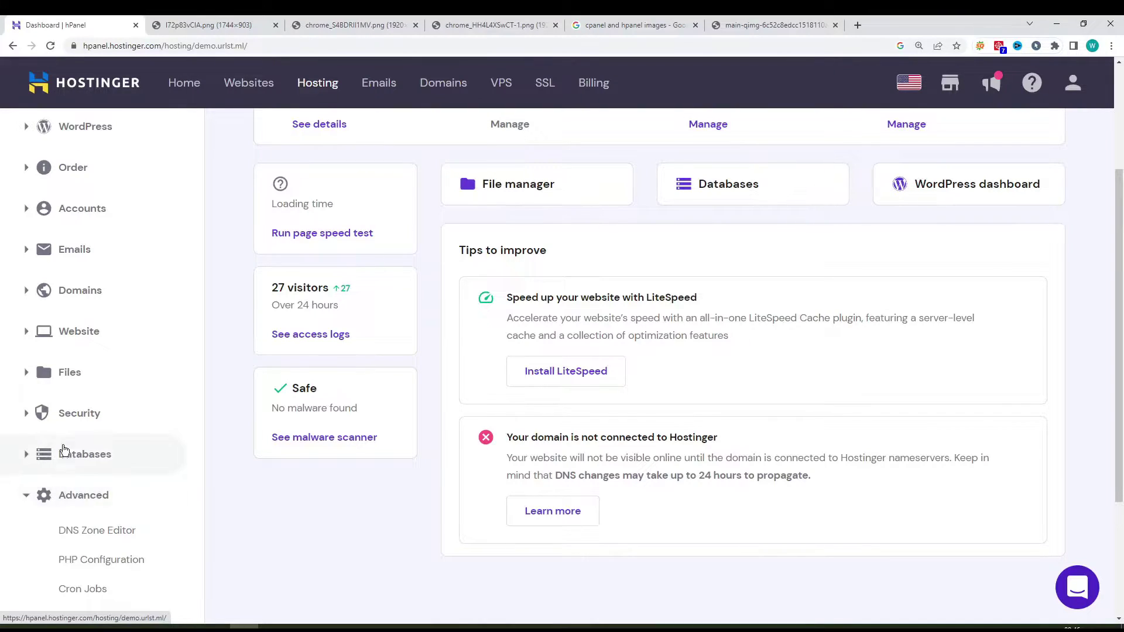
scroll(78, 454, down, 3)
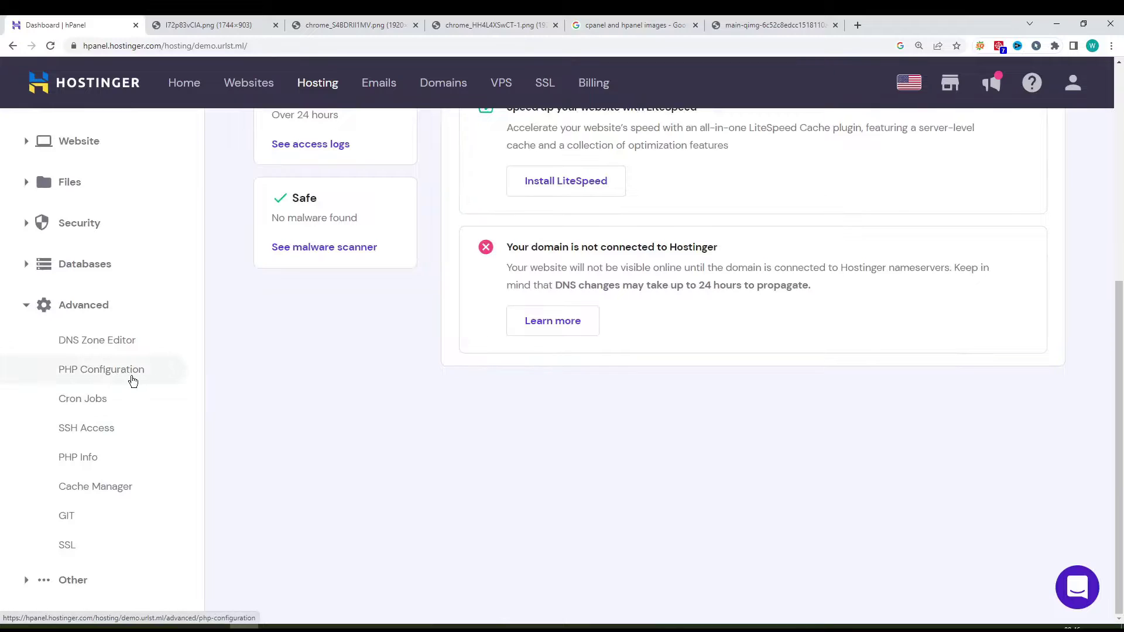
key(ctrl+plus)
scroll(133, 381, down, 2)
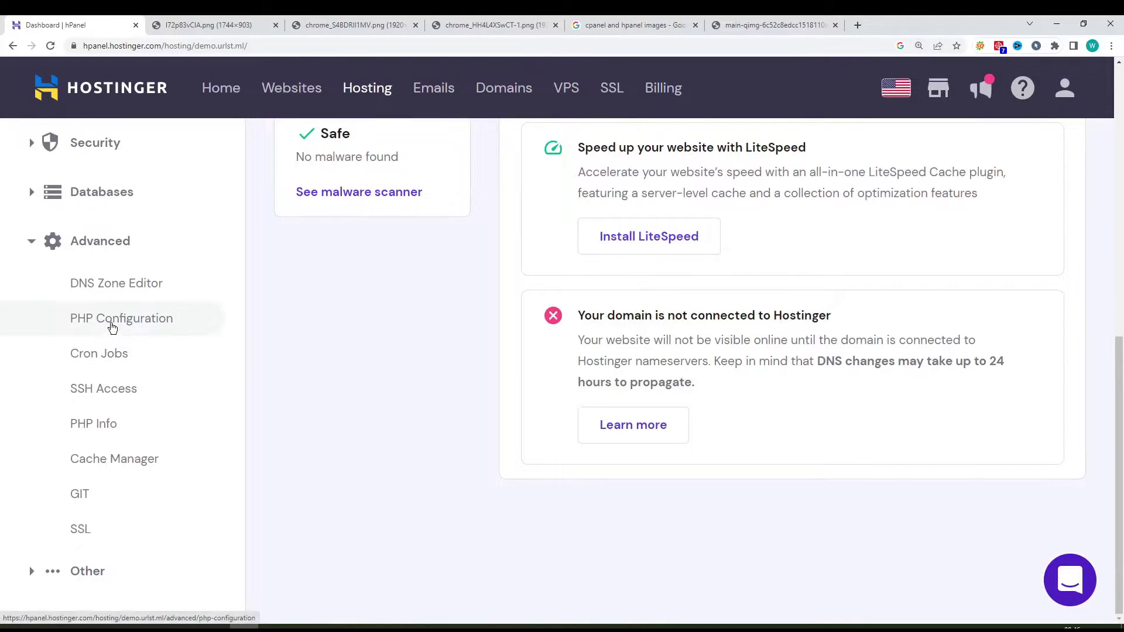
click(112, 325)
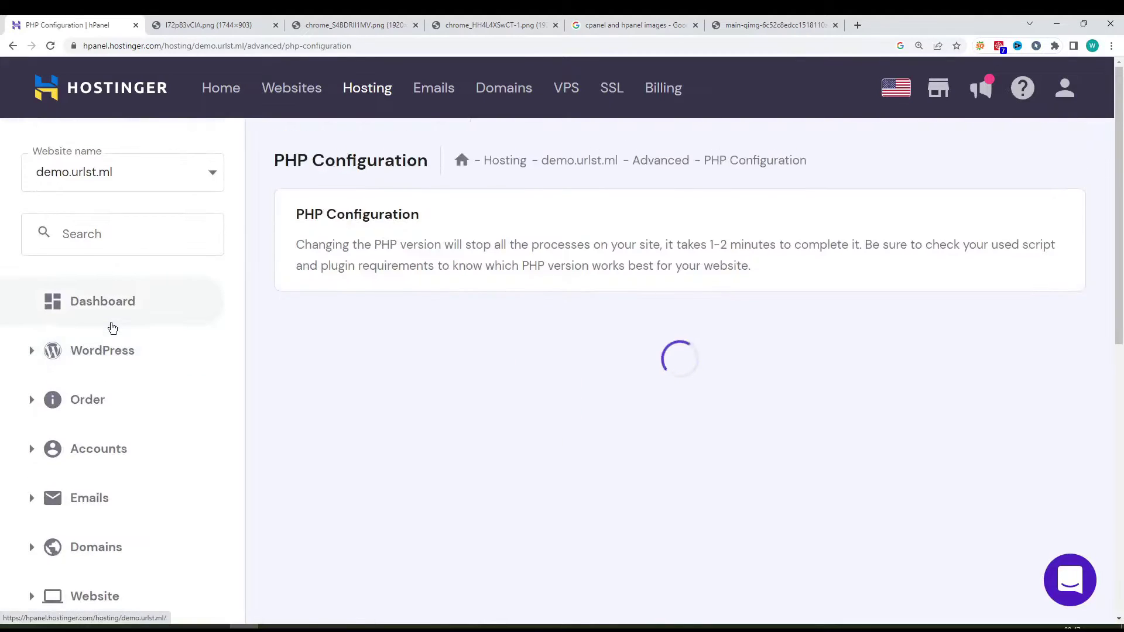
Show the no longer supported PHP versions and review the full list of selectable versions.
scroll(595, 234, down, 4)
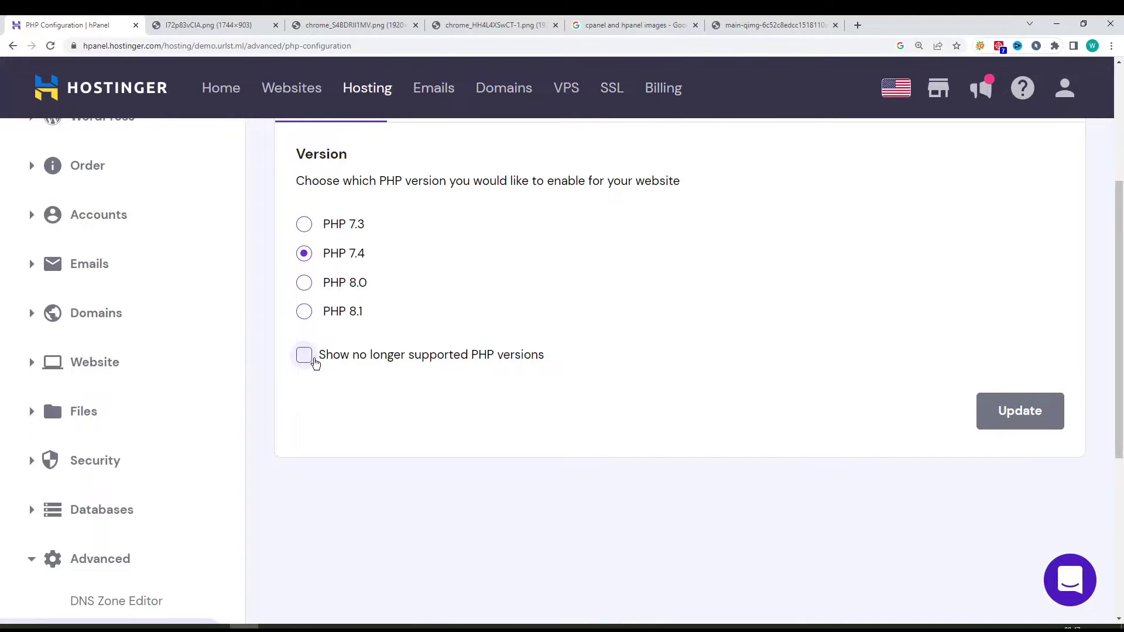
click(314, 363)
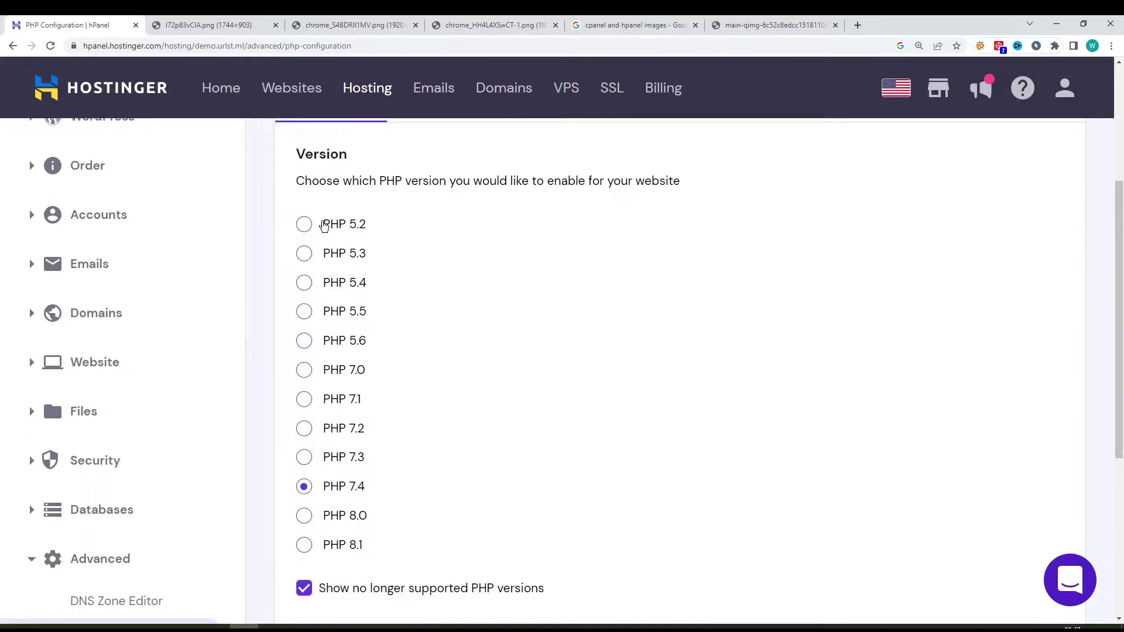
drag(377, 228, 330, 227)
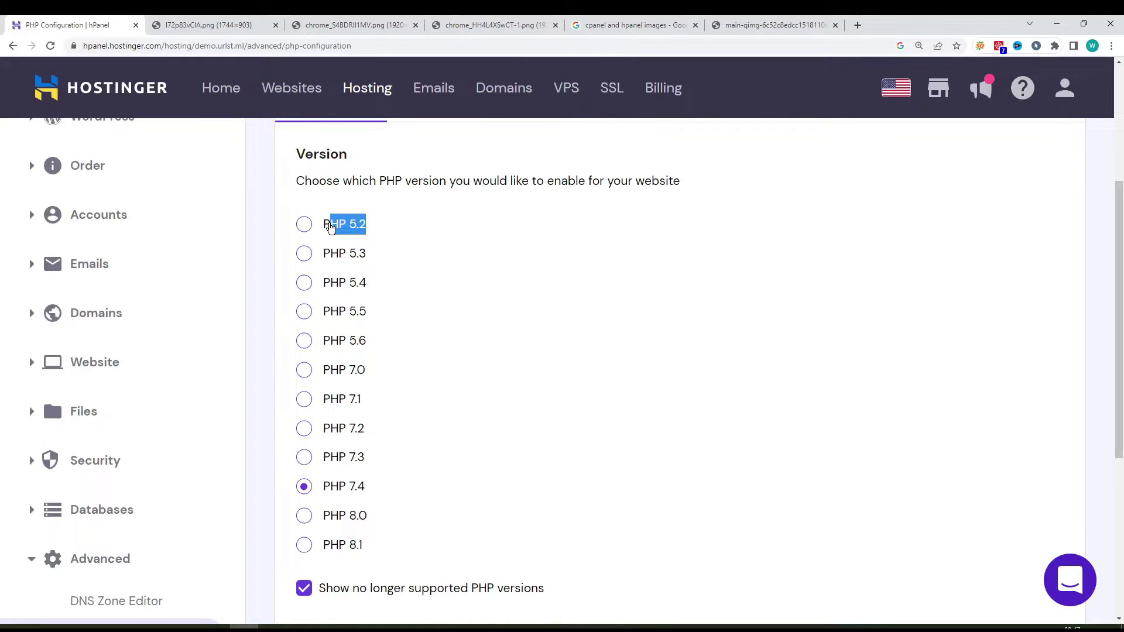
scroll(392, 316, down, 3)
drag(375, 375, 340, 377)
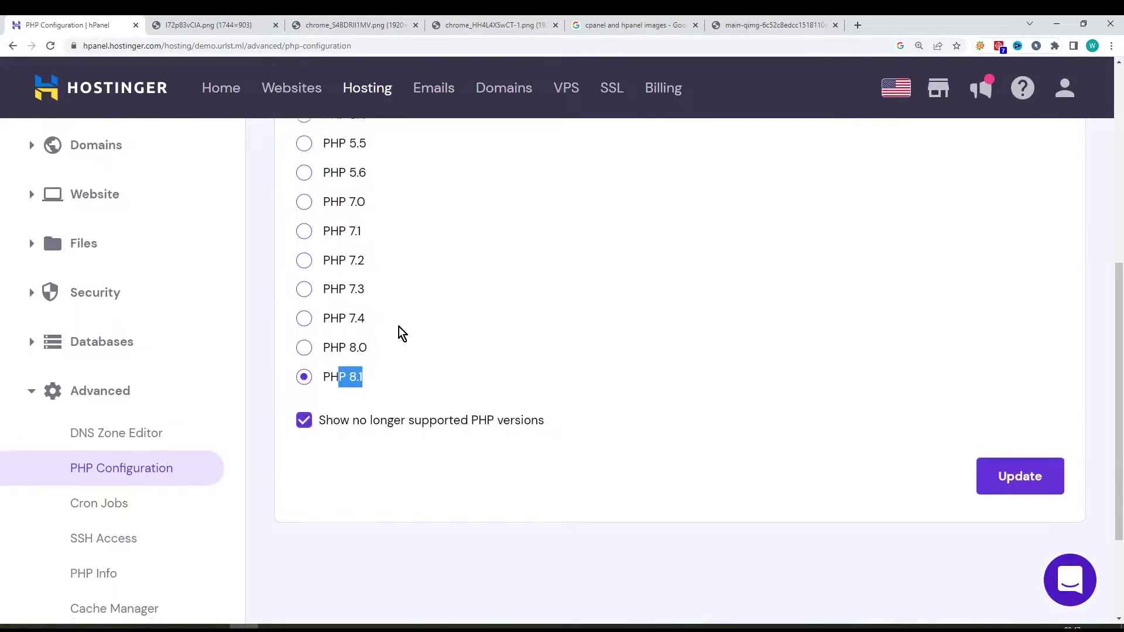
scroll(398, 327, up, 3)
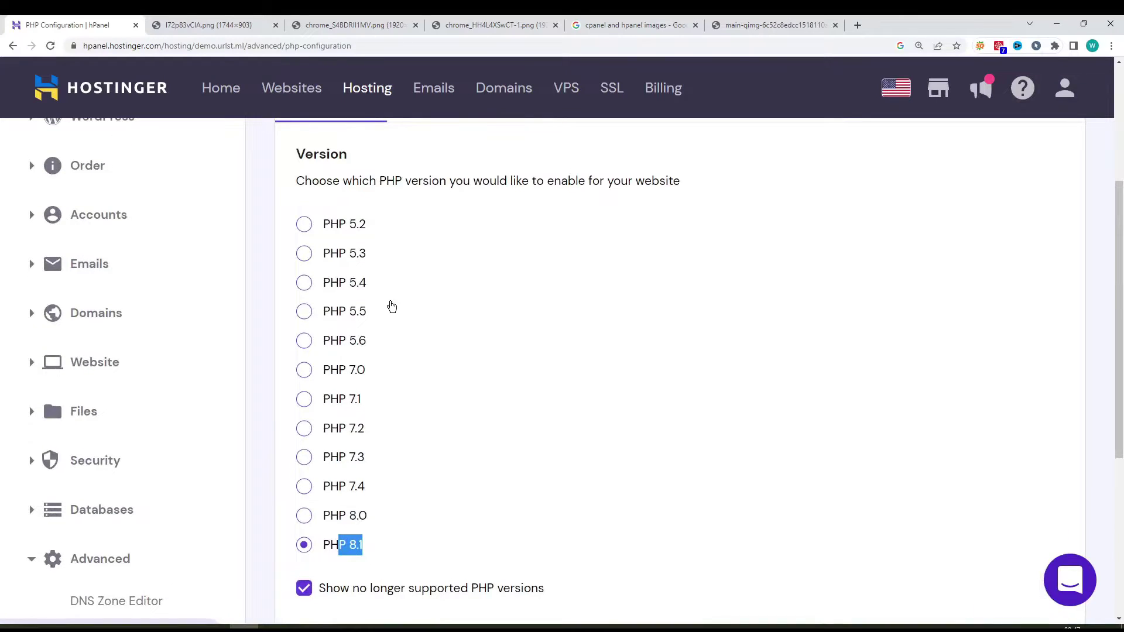
scroll(391, 306, down, 3)
scroll(381, 309, up, 1)
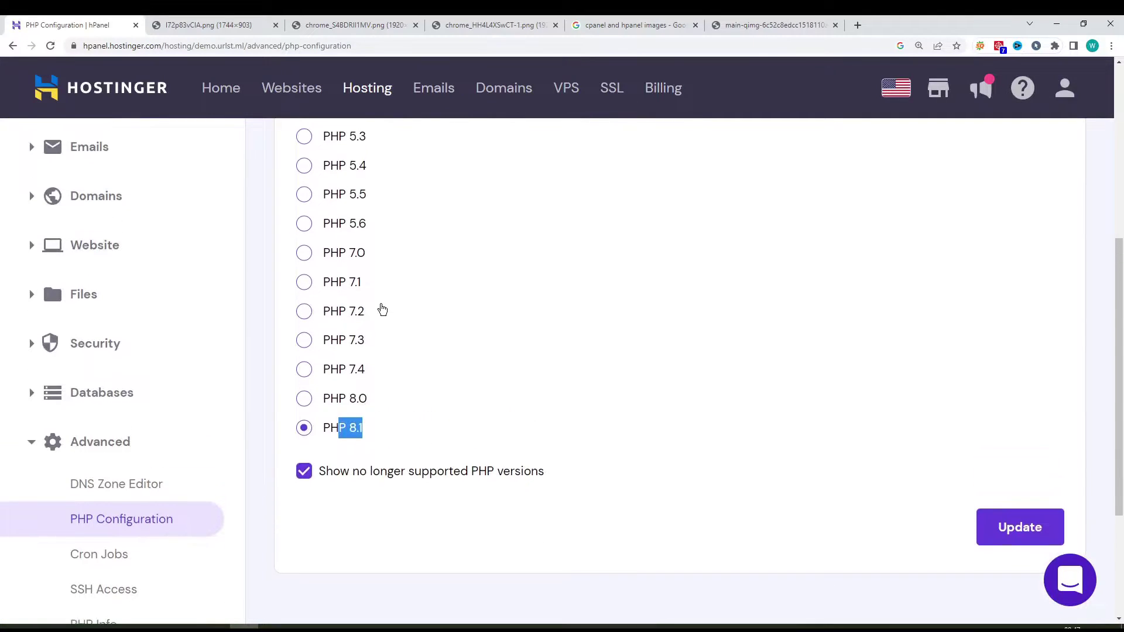
click(328, 368)
click(326, 348)
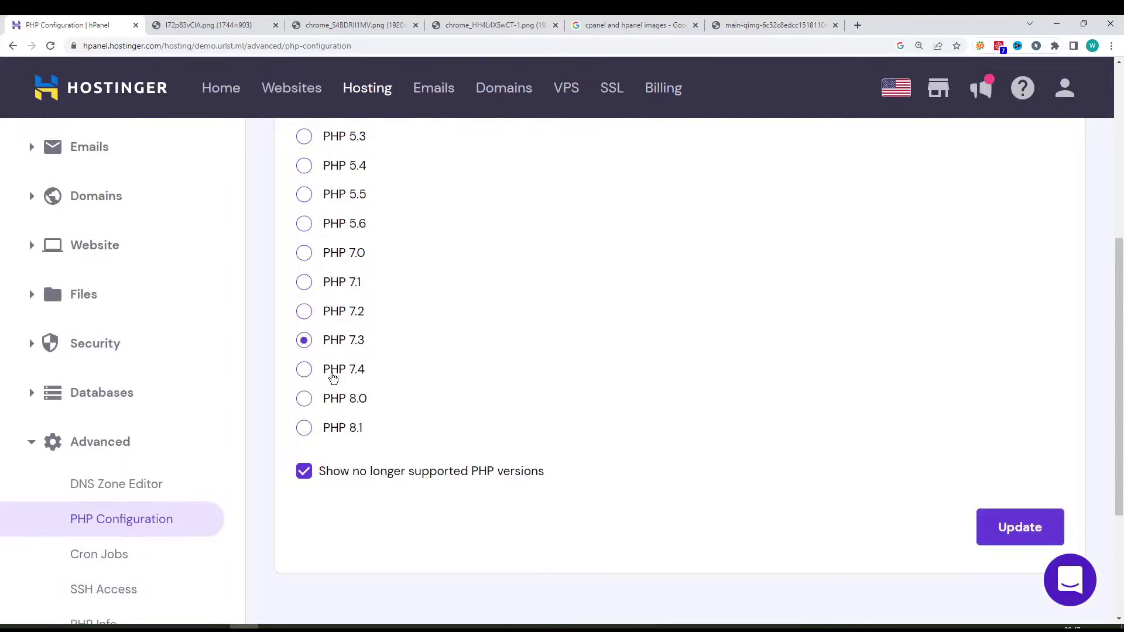
click(331, 376)
click(335, 351)
click(338, 365)
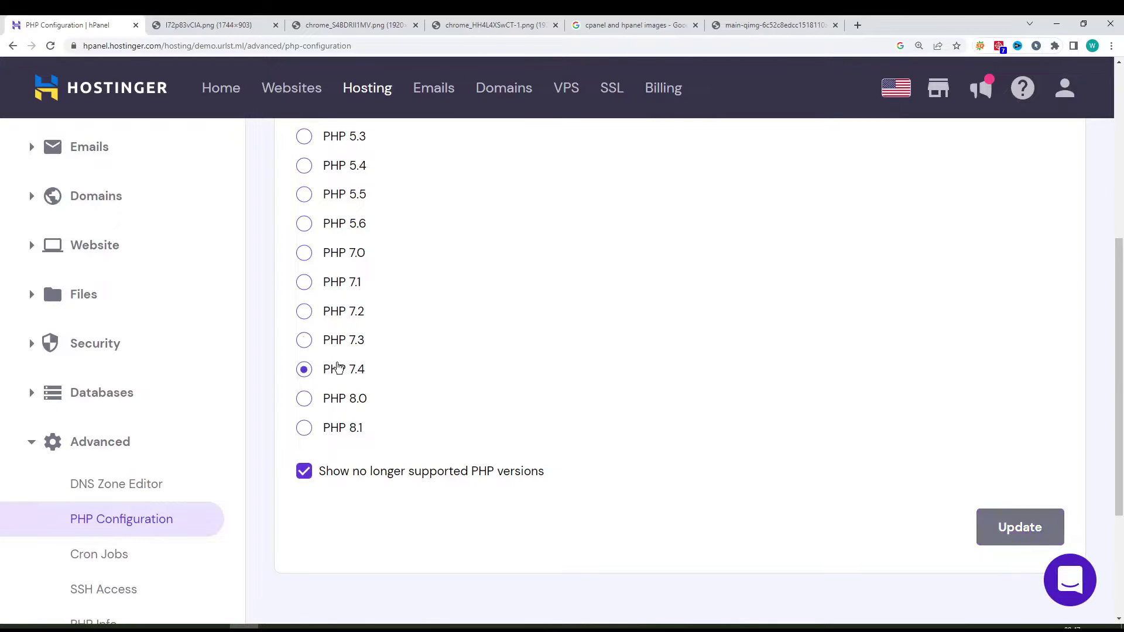
click(344, 341)
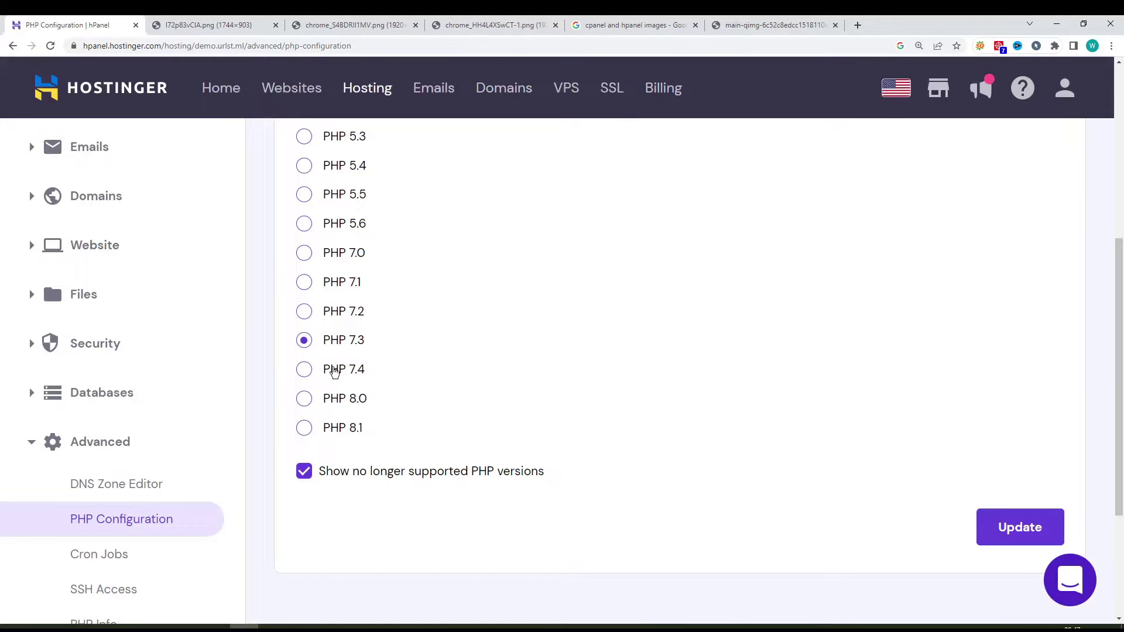
click(334, 369)
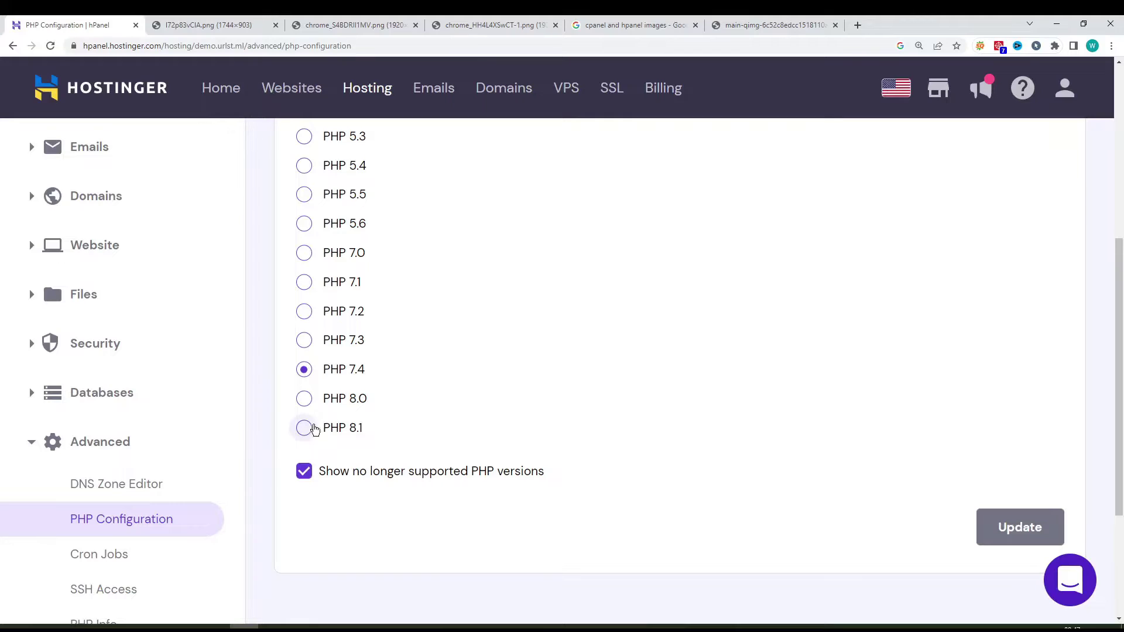
Update the website's PHP version to PHP 8.1 and confirm the change.
click(314, 429)
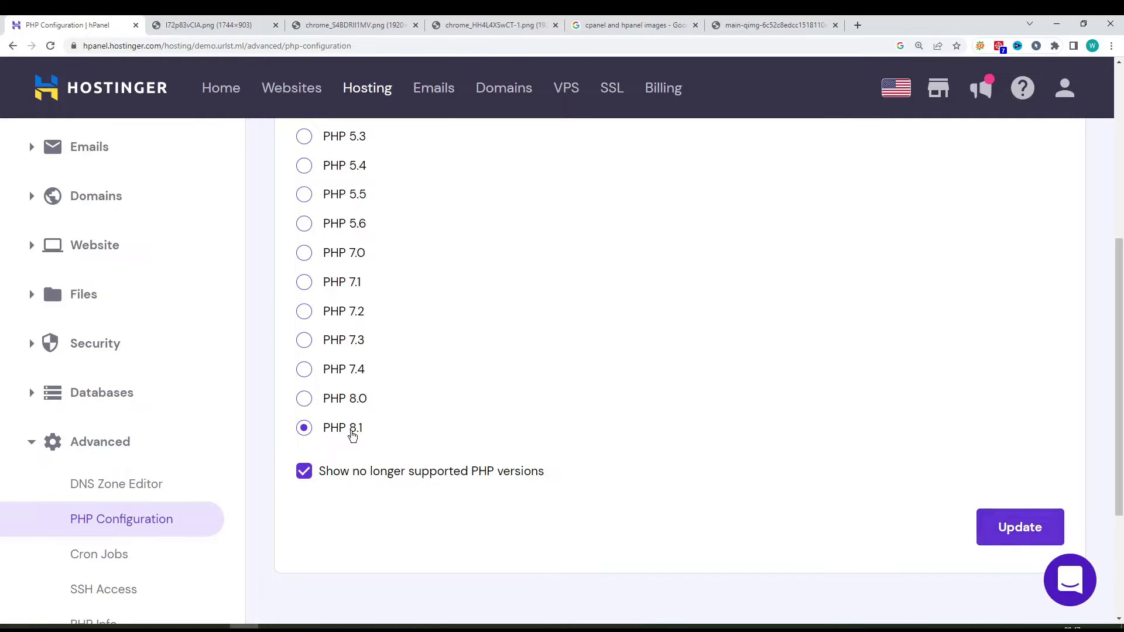
click(1020, 528)
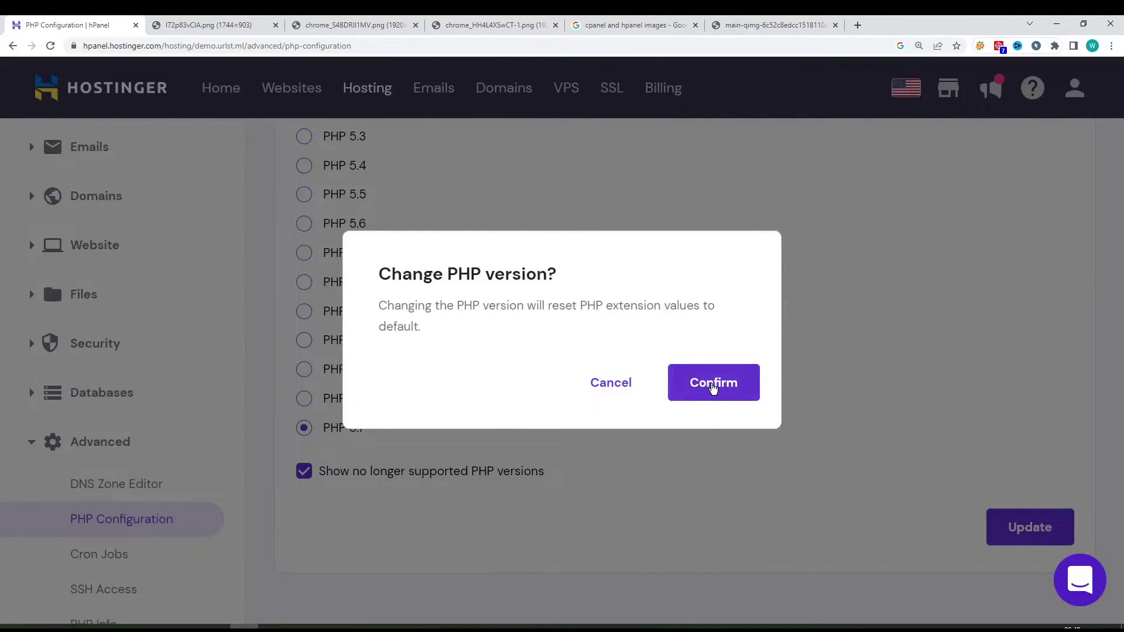
click(713, 386)
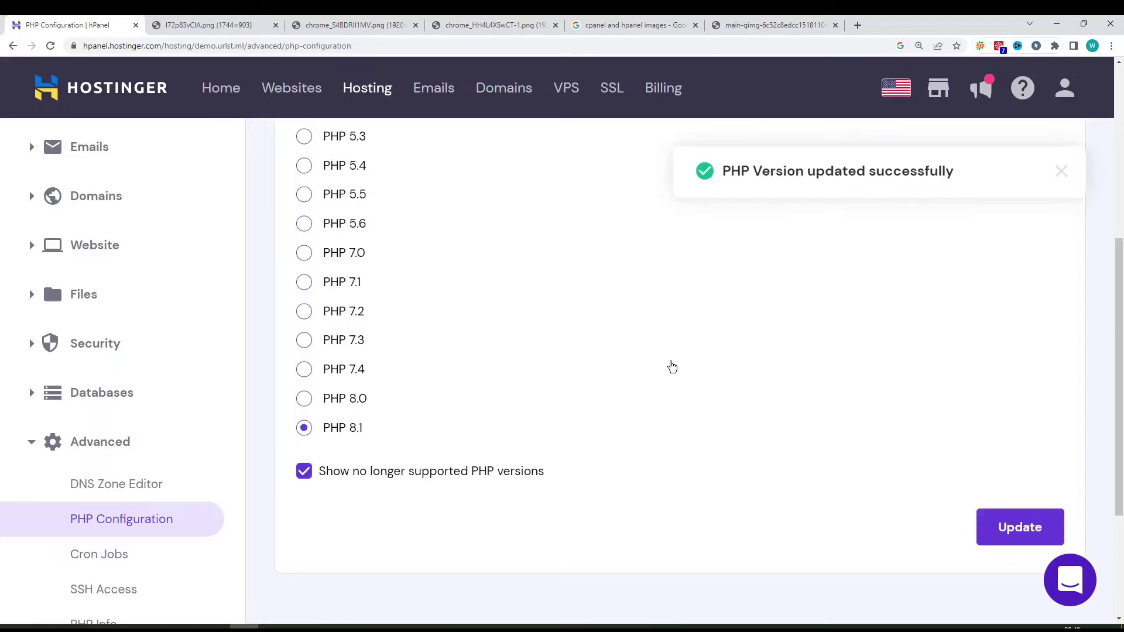
scroll(656, 364, up, 5)
scroll(648, 362, down, 3)
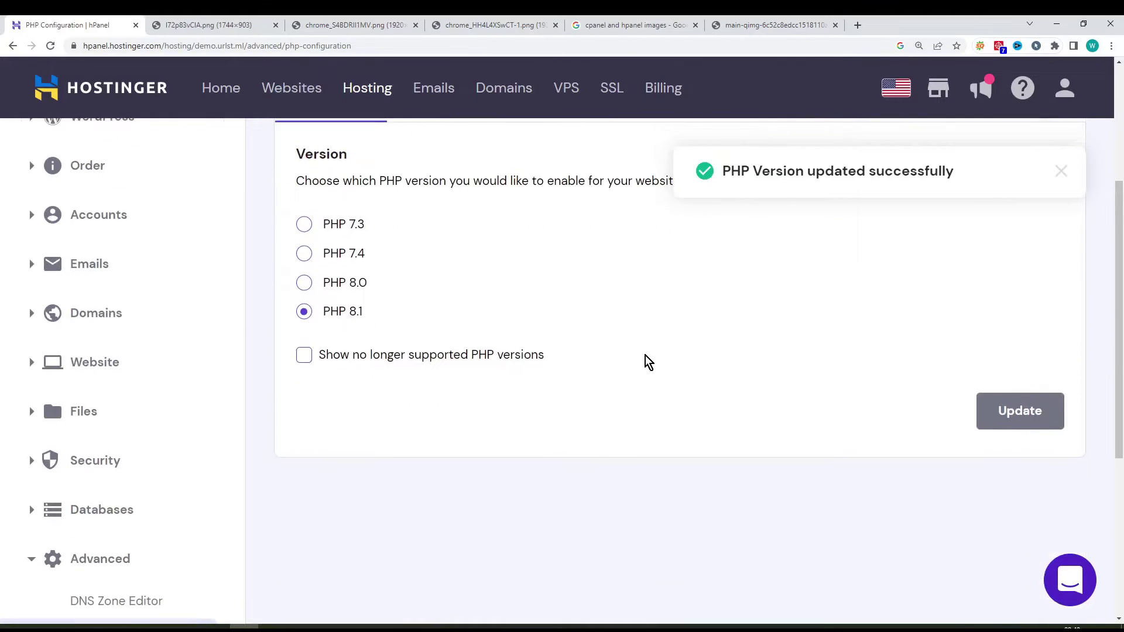
Enable the ioncube_loader extension in the website's PHP extensions.
scroll(648, 363, up, 2)
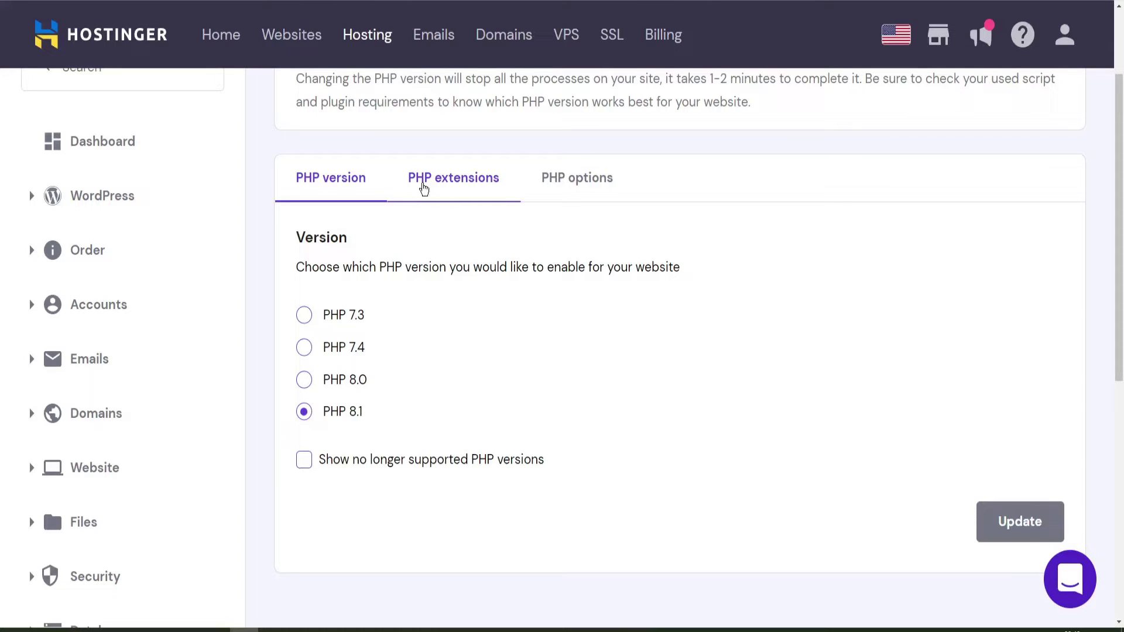
click(425, 192)
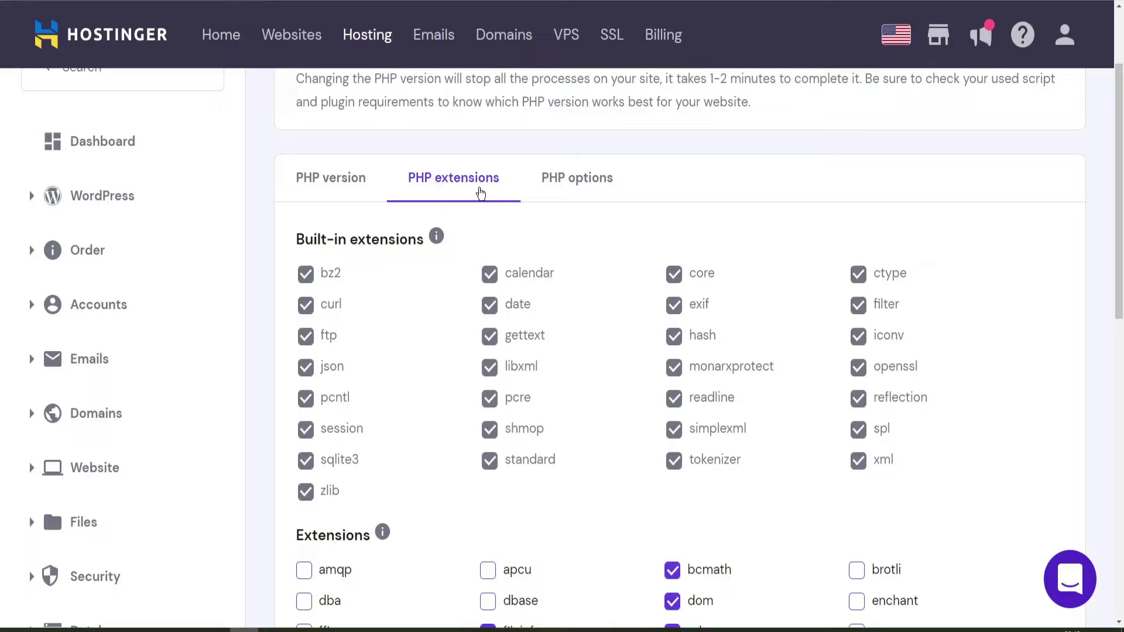
scroll(632, 228, down, 5)
scroll(609, 292, down, 2)
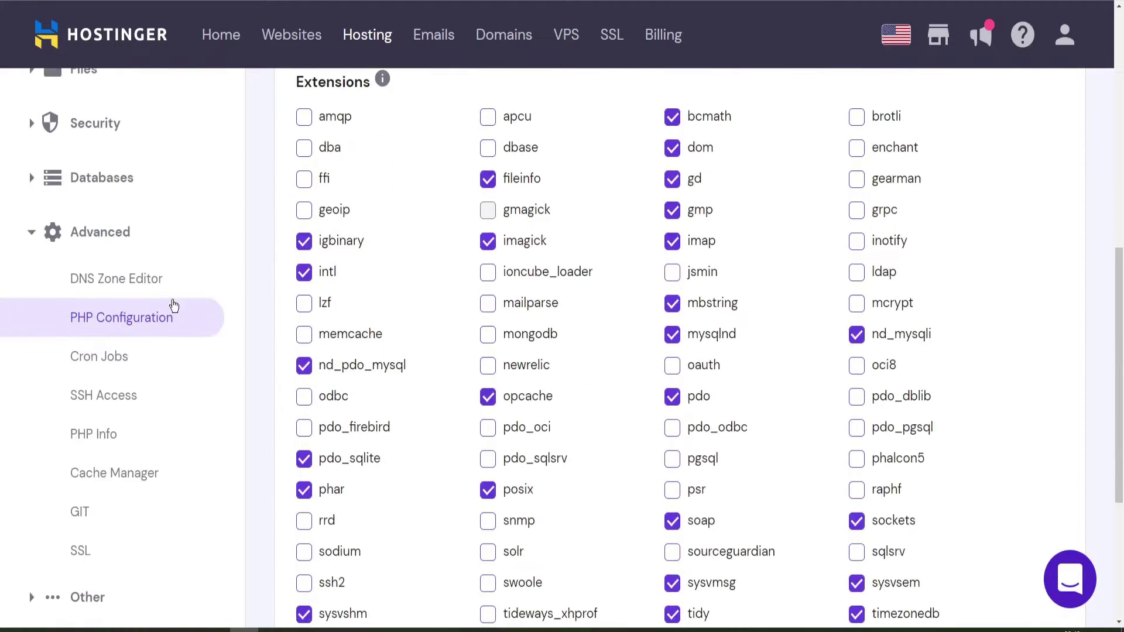
click(488, 271)
click(503, 280)
click(503, 281)
scroll(798, 308, down, 5)
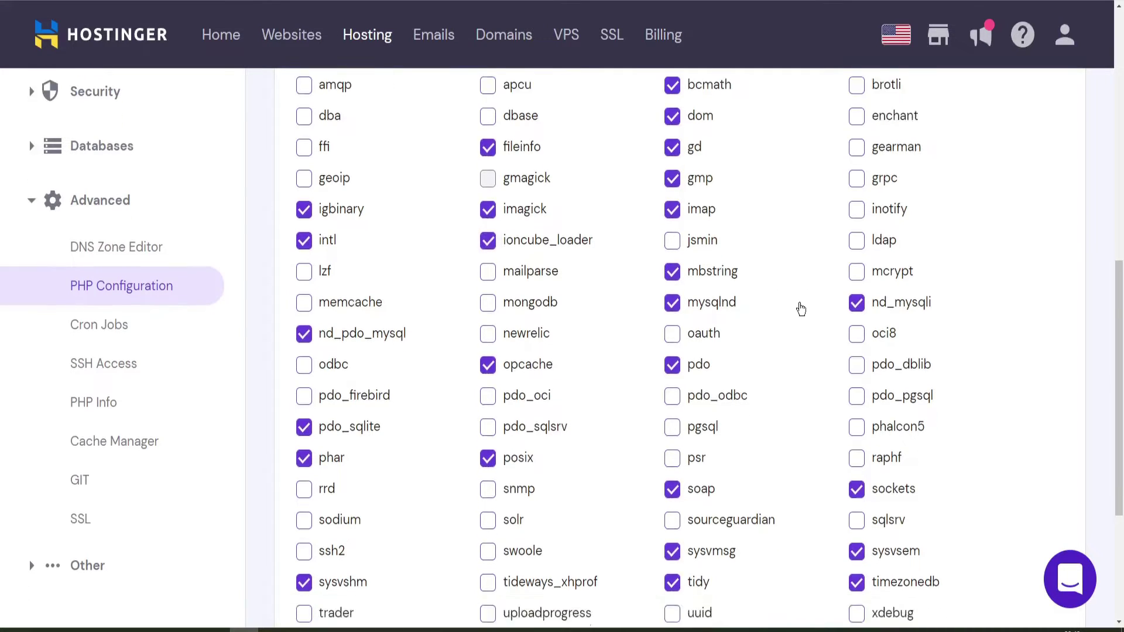
scroll(689, 438, up, 14)
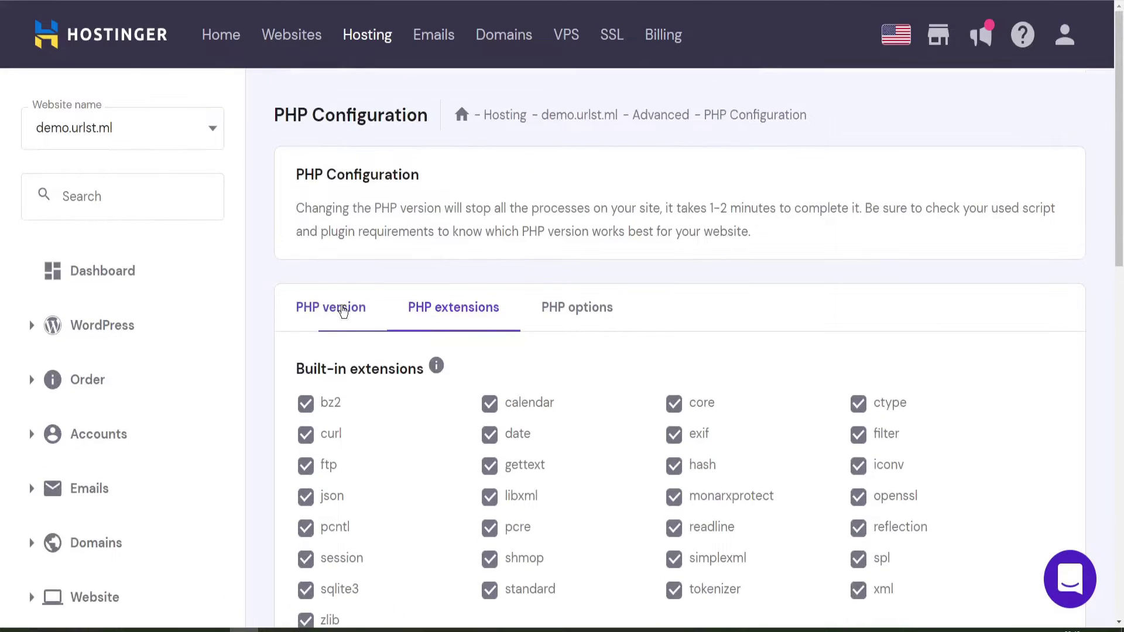
Review the PHP version settings and the available PHP options for the website.
click(309, 306)
scroll(535, 331, down, 3)
scroll(535, 331, up, 2)
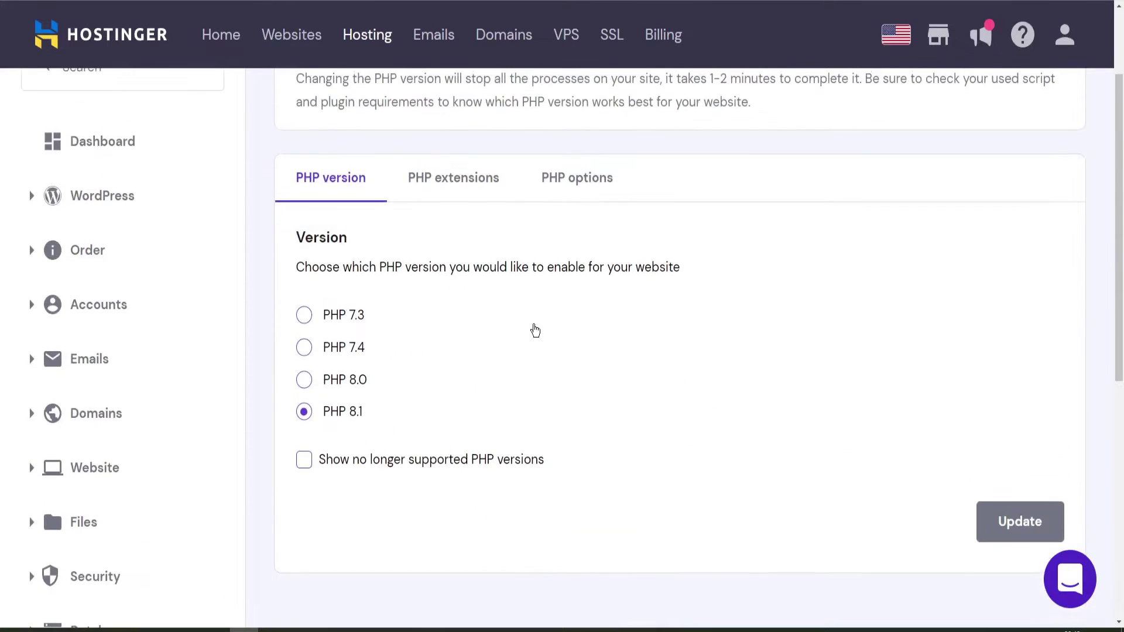
click(579, 251)
scroll(561, 281, down, 15)
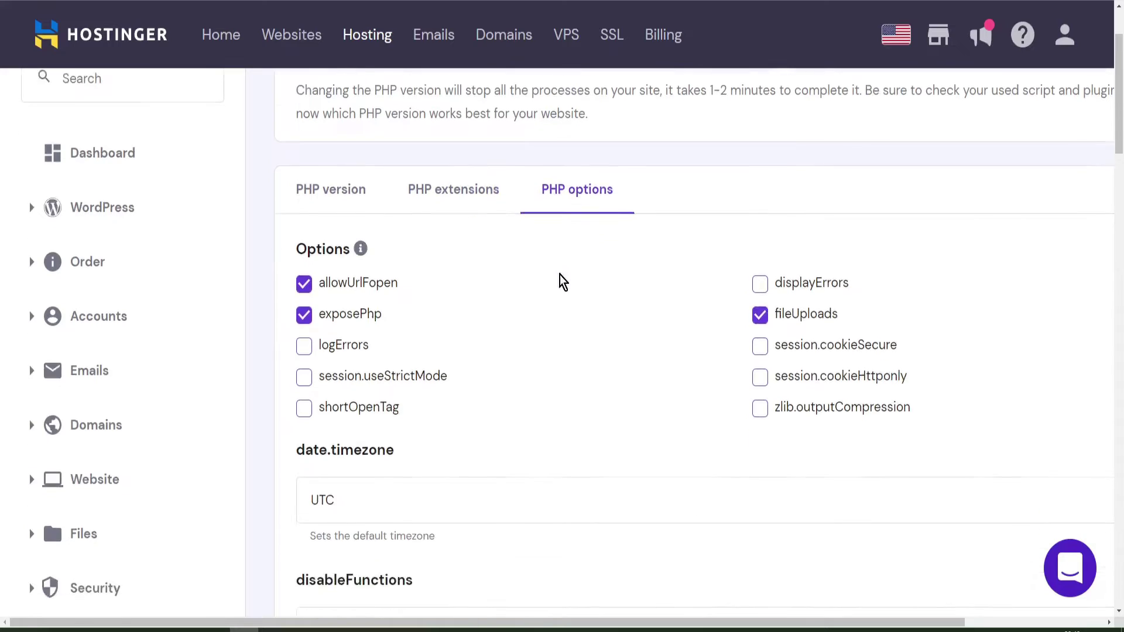
scroll(460, 473, up, 15)
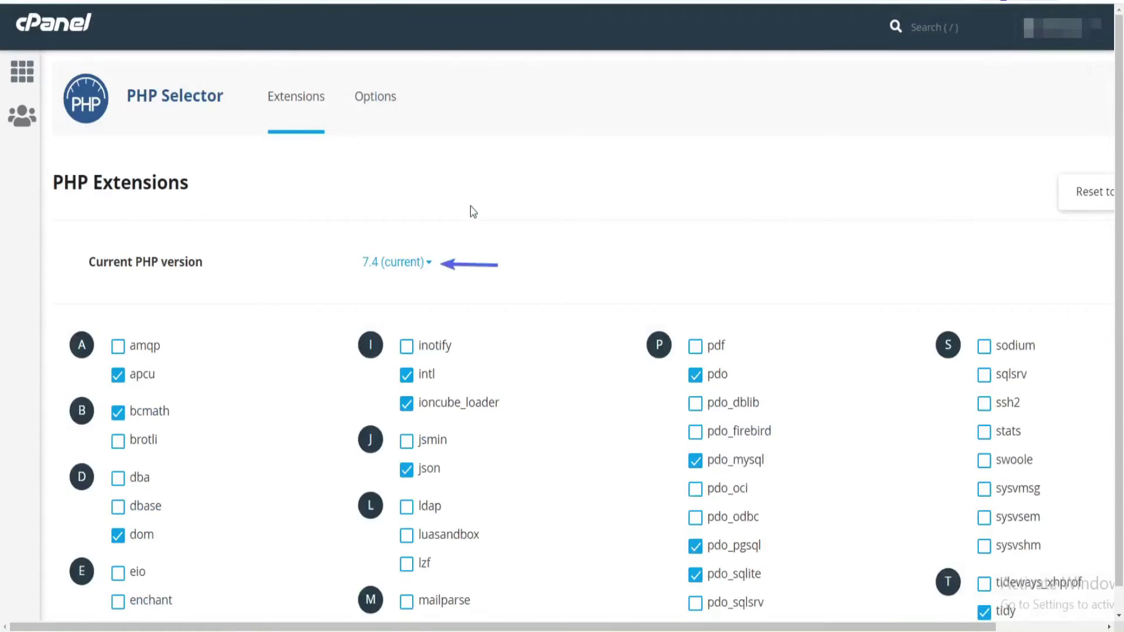
Examine the current PHP version setting in the example image of the cPanel PHP Selector.
scroll(473, 212, down, 1)
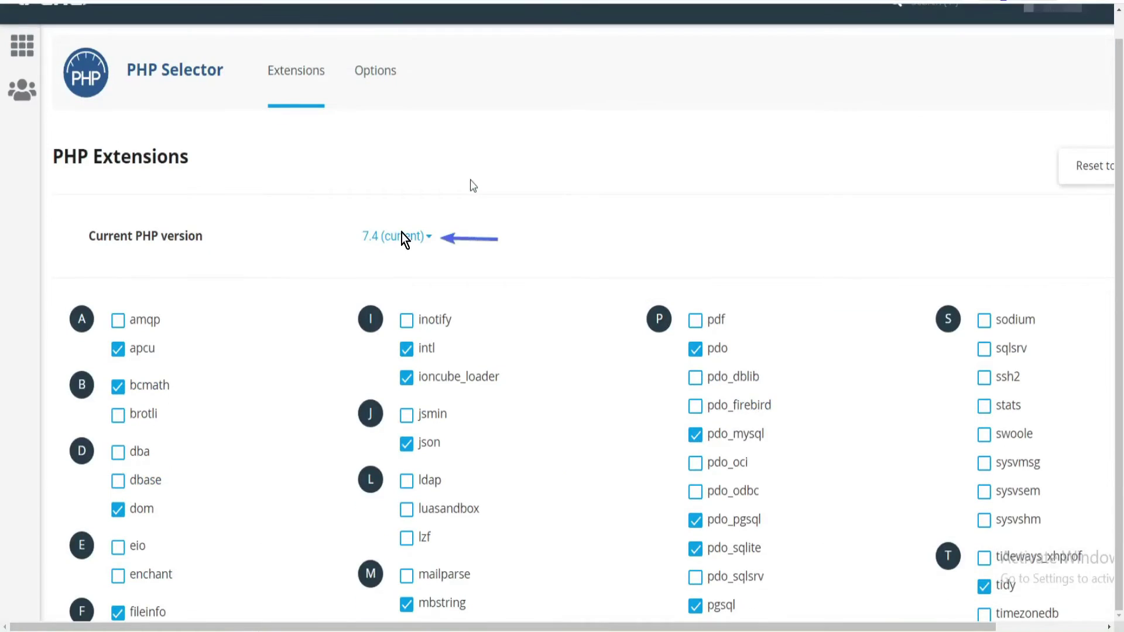